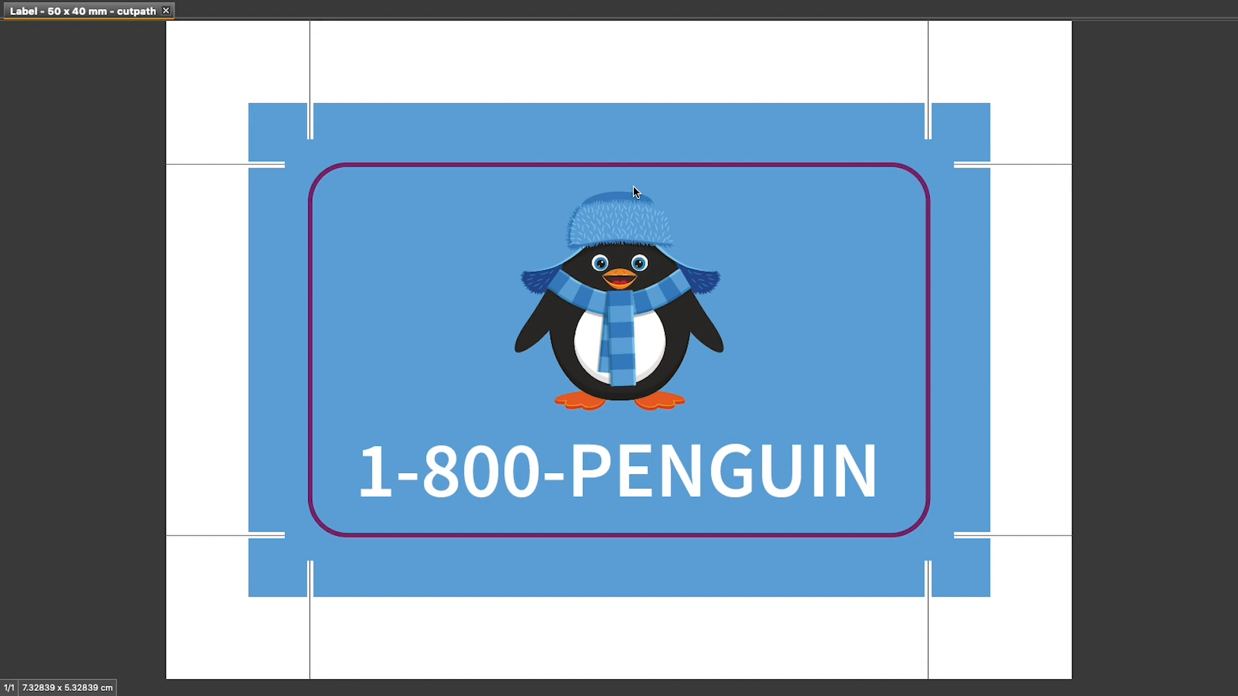
Step: Open the list of available fixups for the label PDF
{"action": "left_click", "coordinate": [266, 8]}
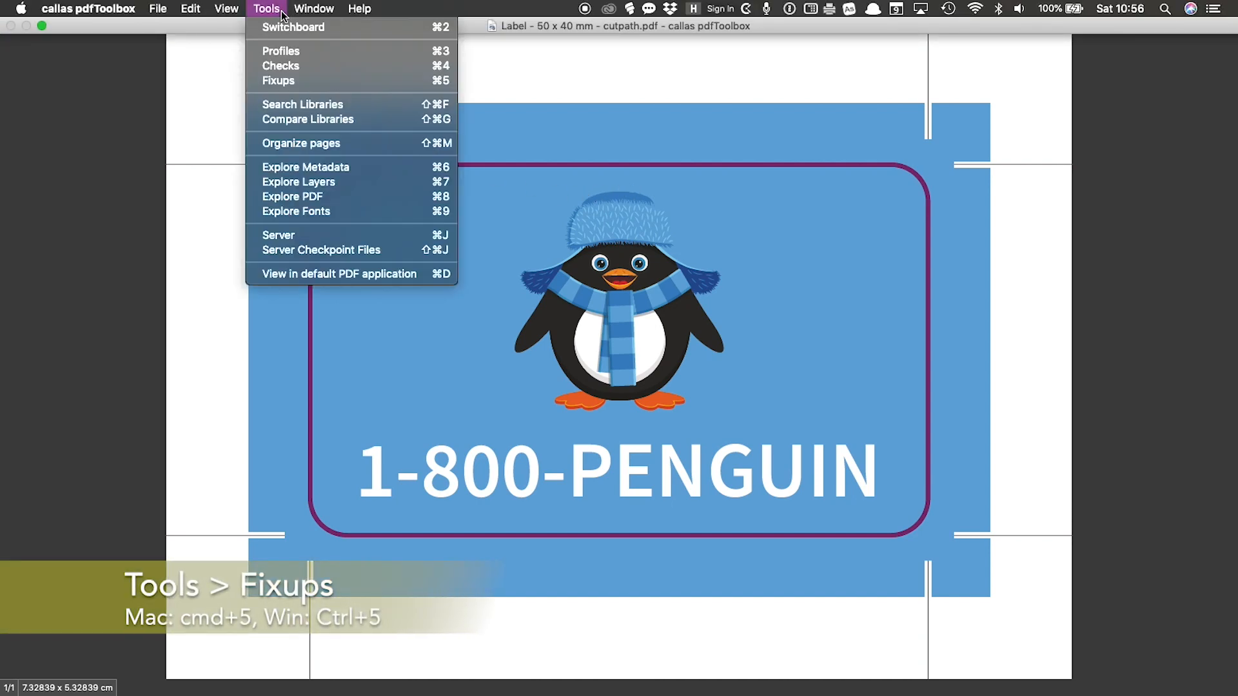
{"action": "left_click", "coordinate": [423, 83]}
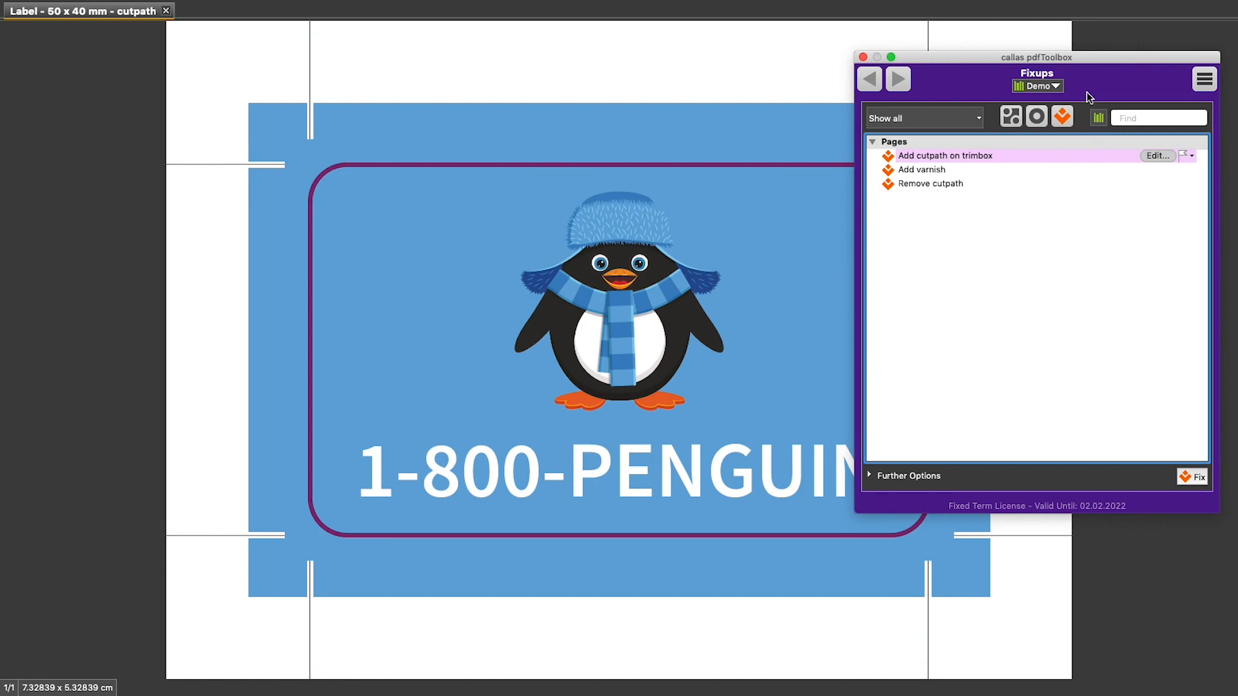
Step: Look at the fixups in the PDF Standards library and return to the Demo library
{"action": "left_click", "coordinate": [1056, 86]}
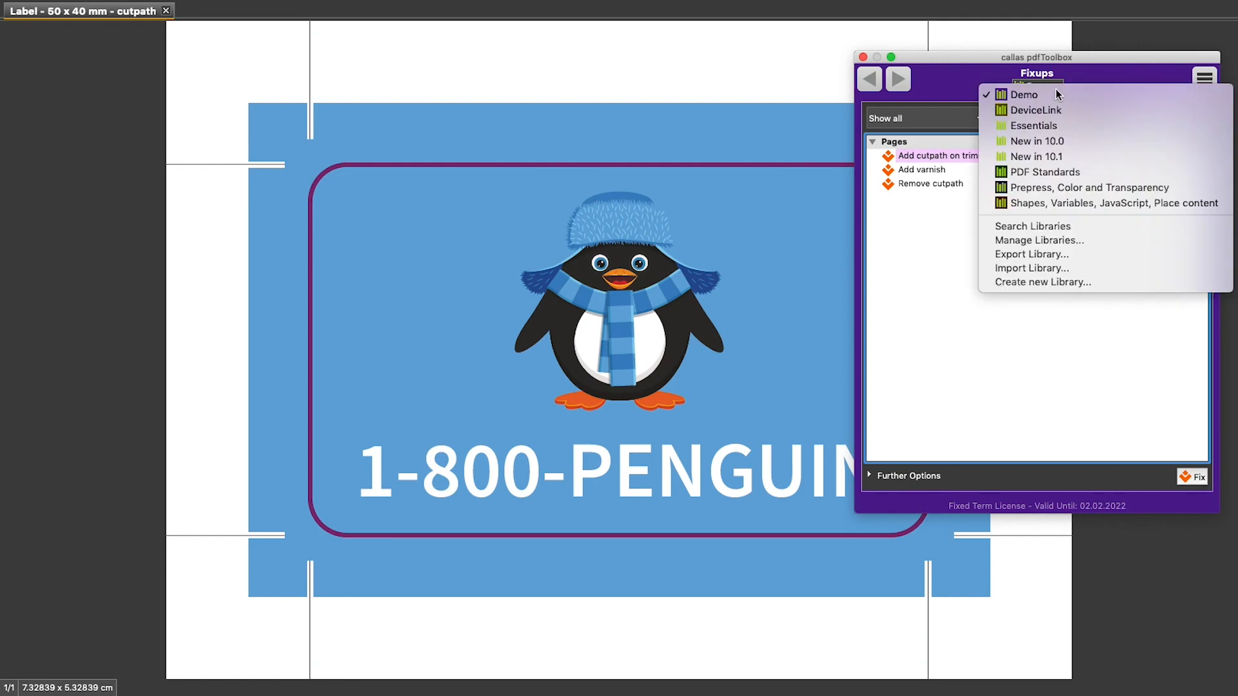
{"action": "left_click", "coordinate": [1061, 172]}
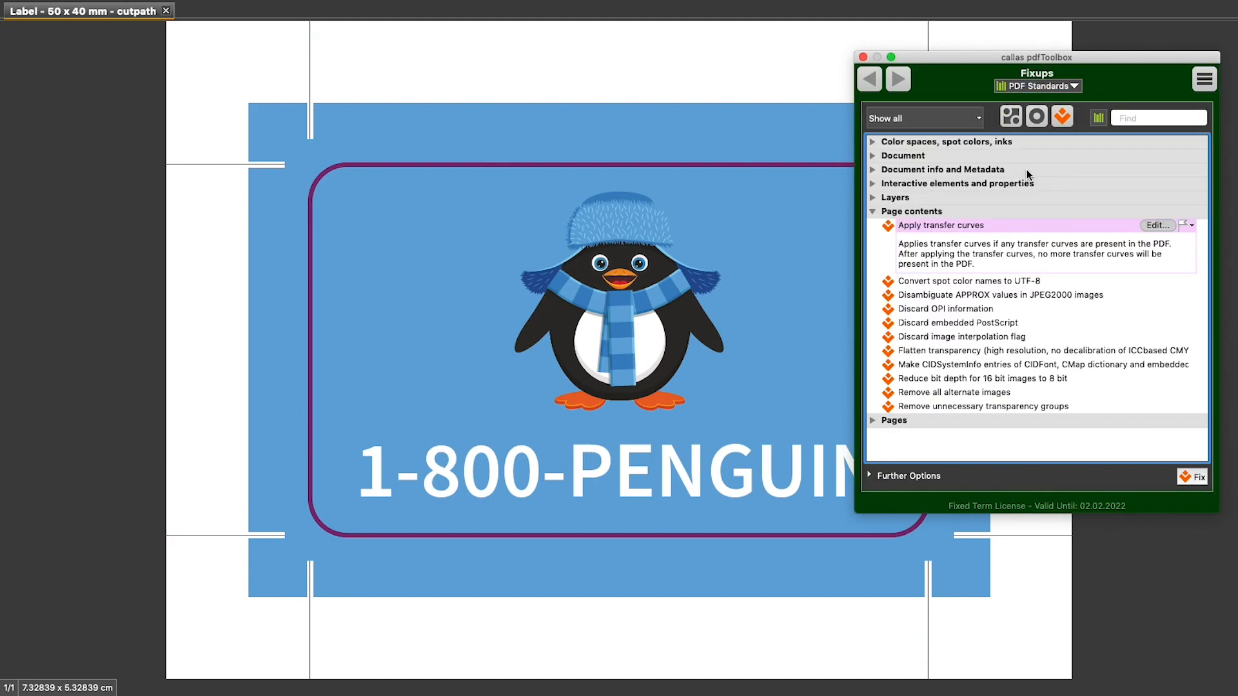
{"action": "left_click", "coordinate": [1069, 86]}
{"action": "left_click", "coordinate": [1067, 93]}
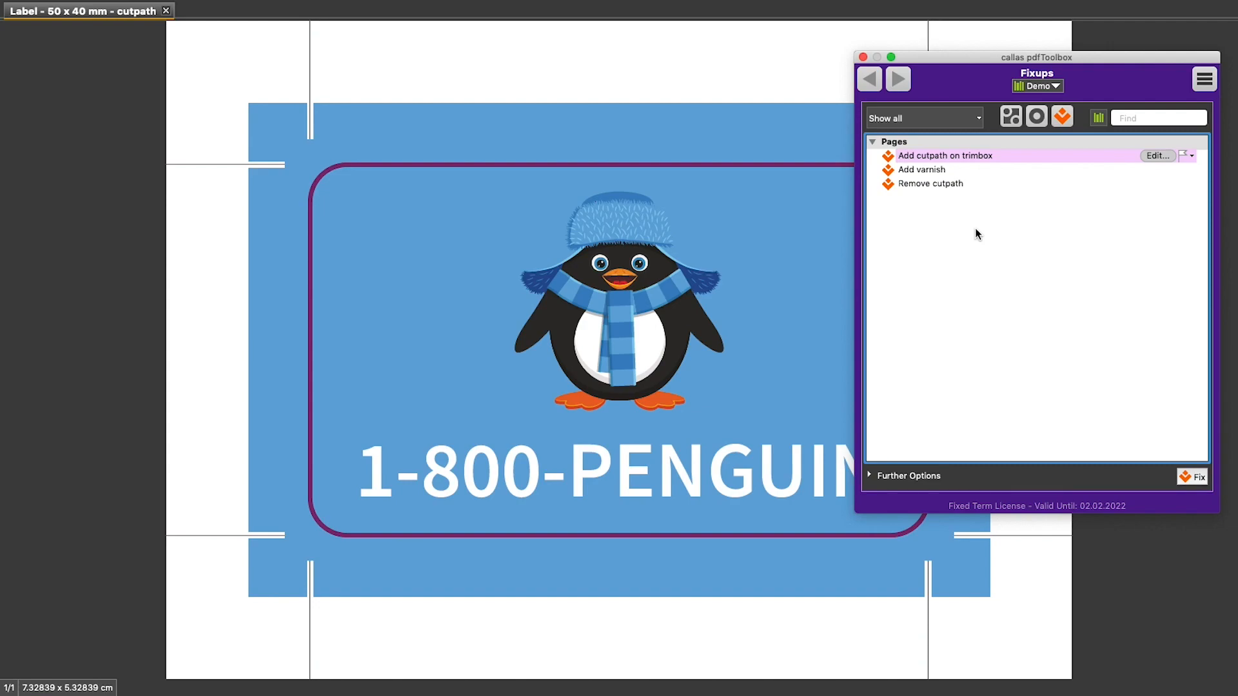
Step: Run the Remove cutpath fixup on the label and save the result as "Label - 50 x 40 mm.pdf" in the Demo folder
{"action": "left_click", "coordinate": [956, 183]}
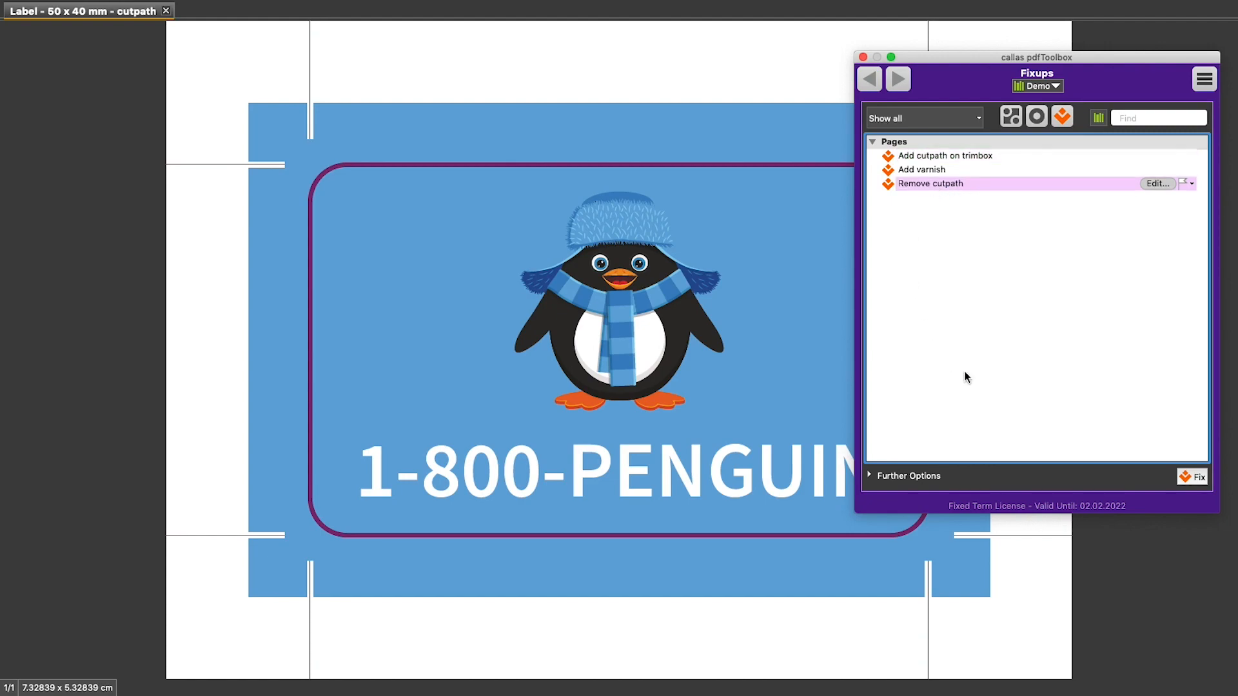
{"action": "left_click", "coordinate": [1183, 480]}
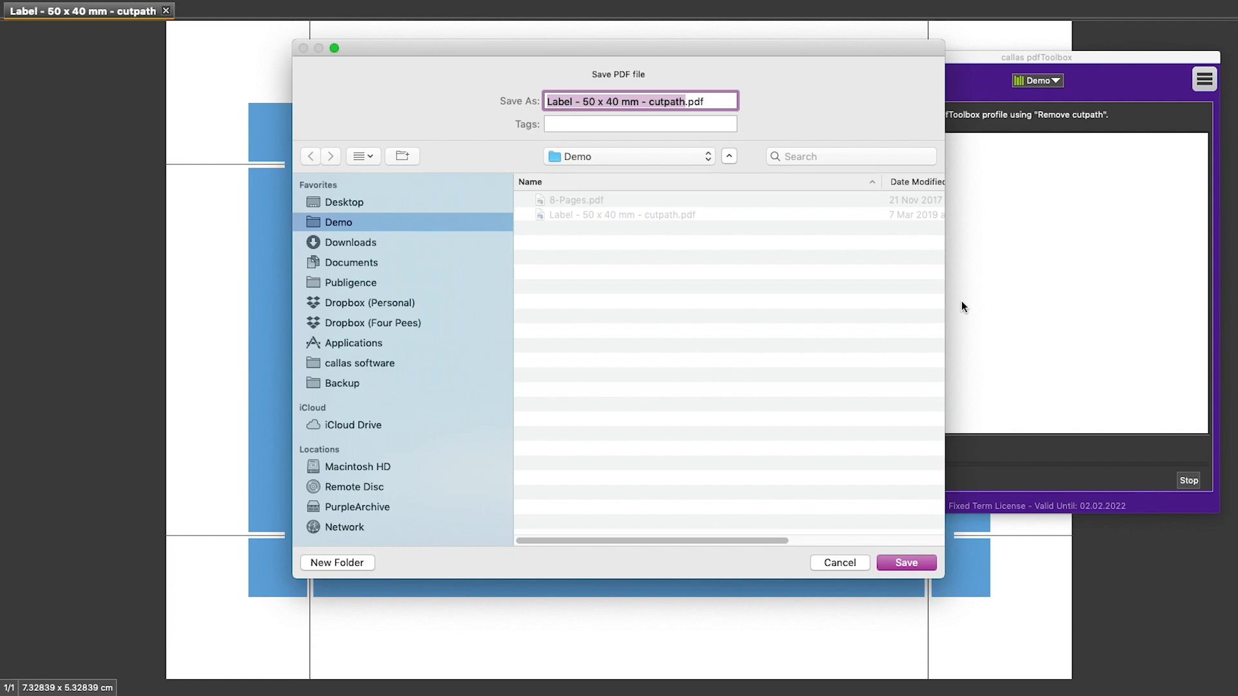
{"action": "key", "text": "Right"}
{"action": "key", "text": "BackSpace"}
{"action": "key", "text": "BackSpace"}
{"action": "key", "text": "BackSpace"}
{"action": "key", "text": "BackSpace"}
{"action": "key", "text": "BackSpace"}
{"action": "key", "text": "BackSpace"}
{"action": "key", "text": "BackSpace"}
{"action": "key", "text": "BackSpace"}
{"action": "key", "text": "BackSpace"}
{"action": "key", "text": "BackSpace"}
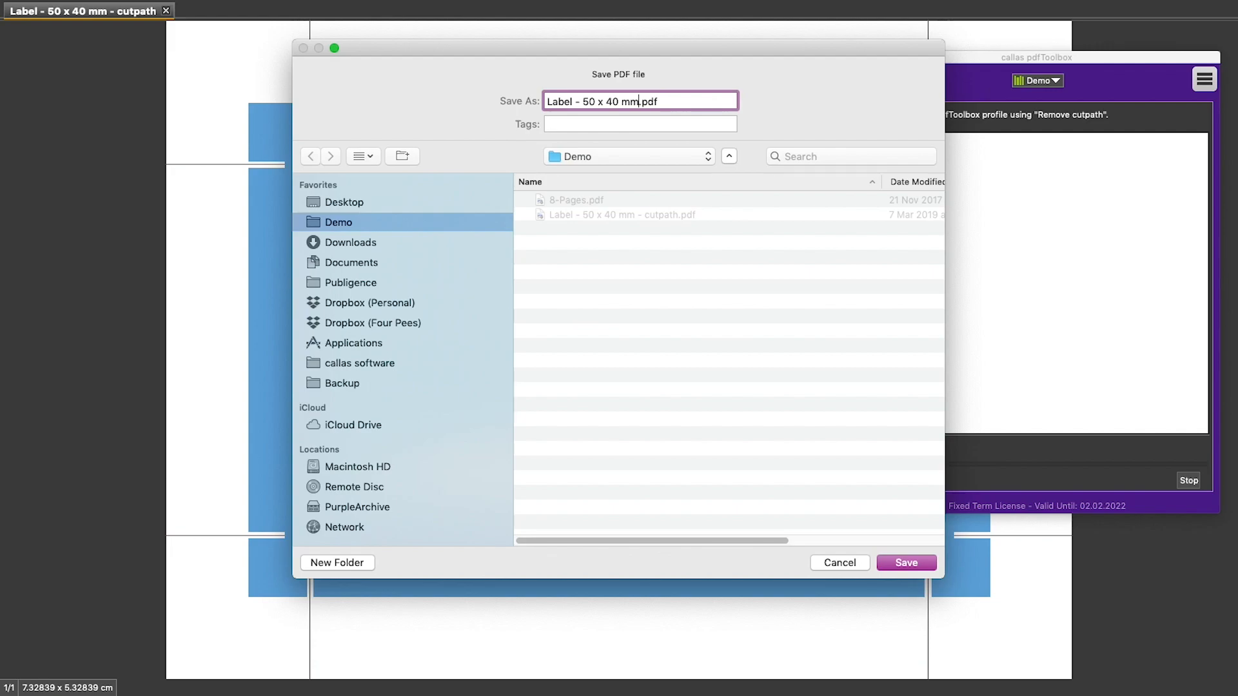
{"action": "key", "text": "Return"}
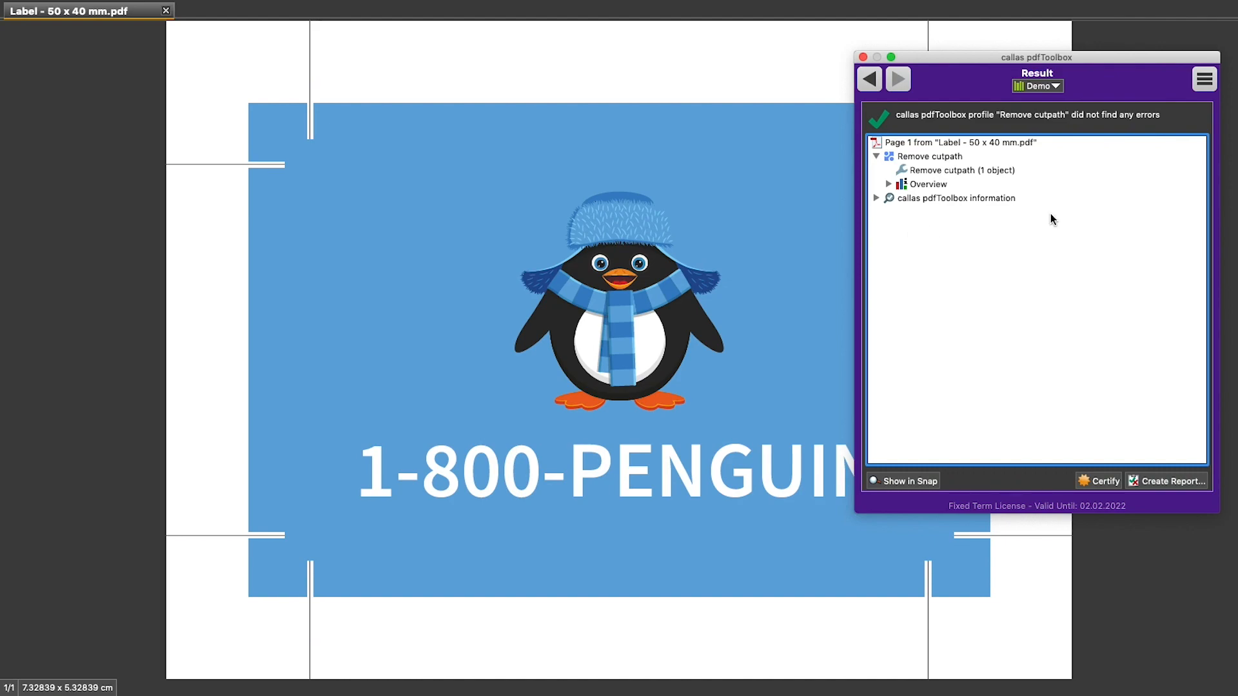
Step: Return from the result to the fixups list and create a new fixup named "Rotate pages"
{"action": "left_click", "coordinate": [1210, 89]}
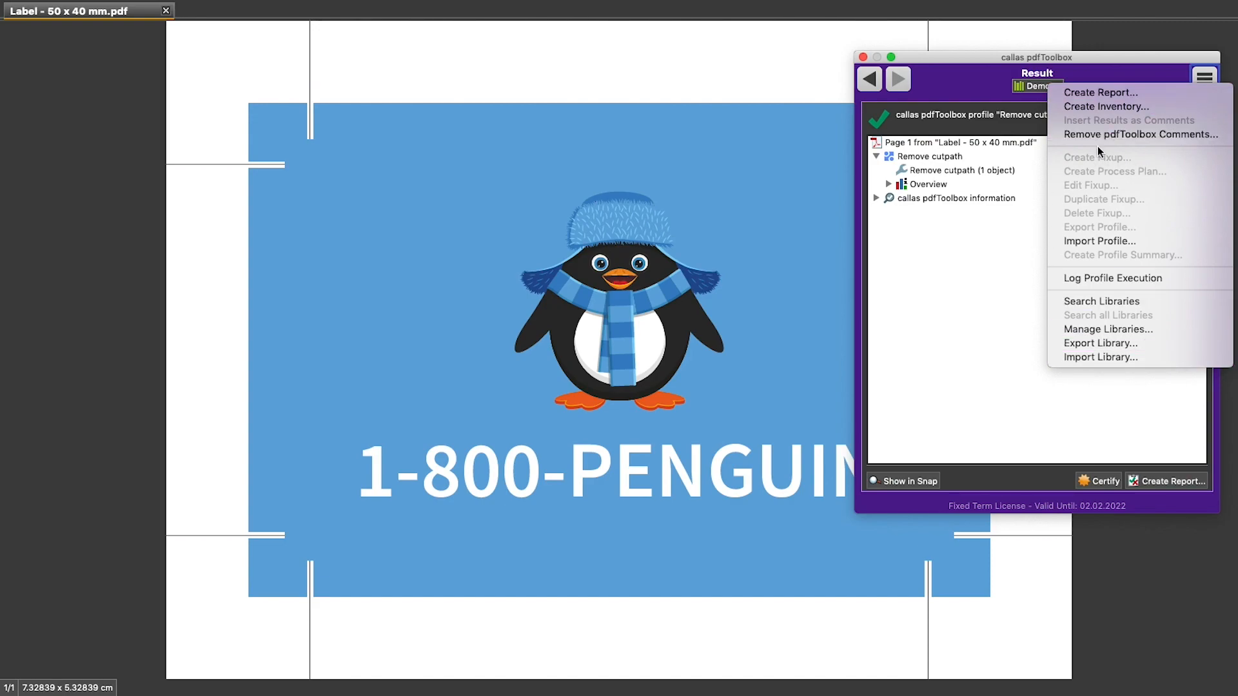
{"action": "left_click", "coordinate": [991, 272]}
{"action": "left_click", "coordinate": [872, 82]}
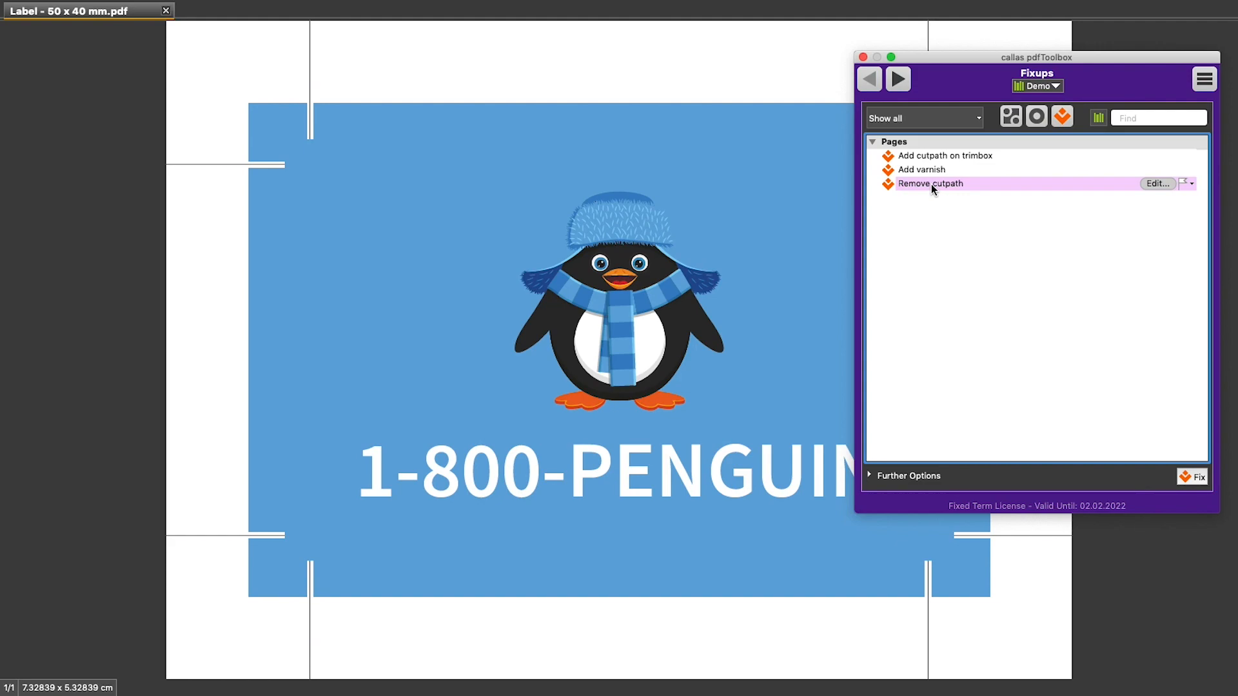
{"action": "left_click", "coordinate": [1201, 84]}
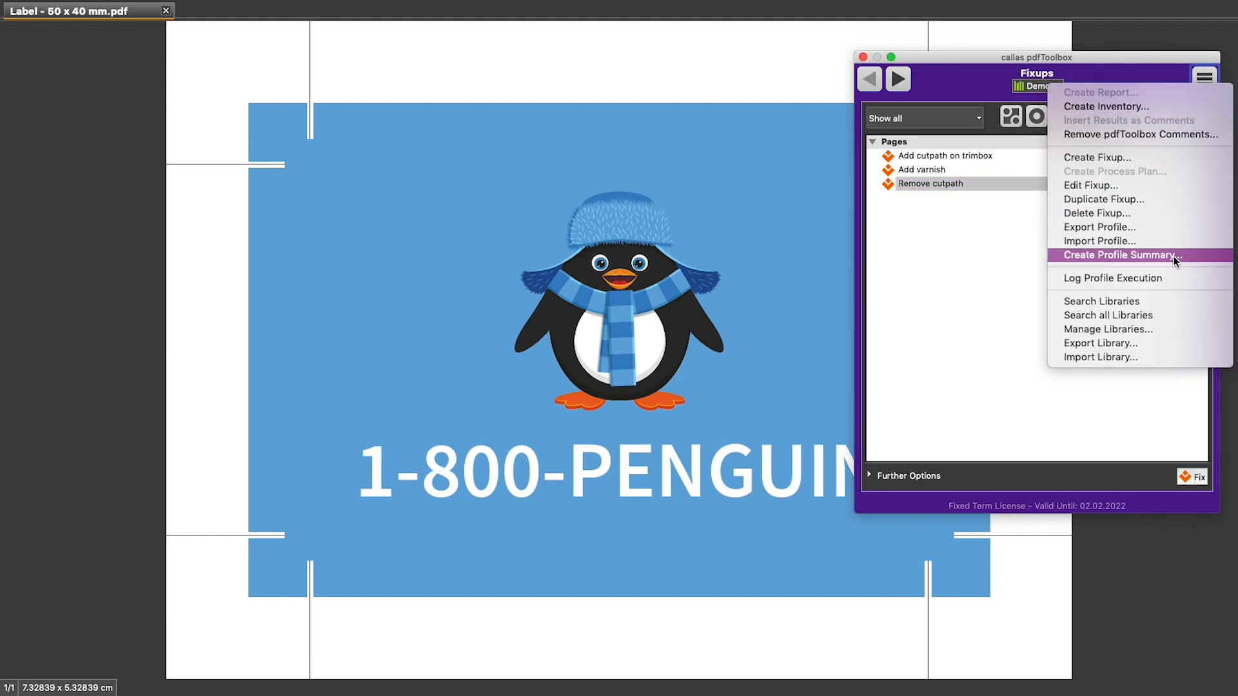
{"action": "left_click", "coordinate": [1161, 160]}
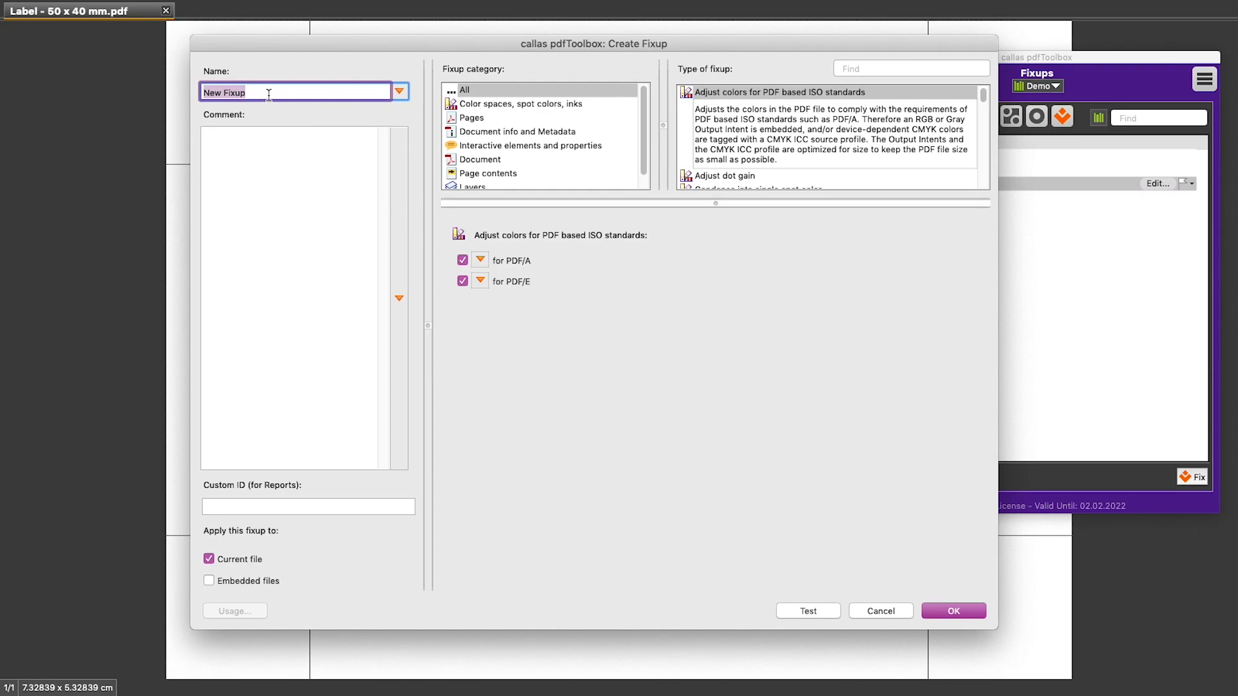
{"action": "type", "text": "Rotate pages"}
Step: Filter the fixup types by "rotate", compare the two rotation types and choose Rotate pages as the type
{"action": "left_click", "coordinate": [894, 68]}
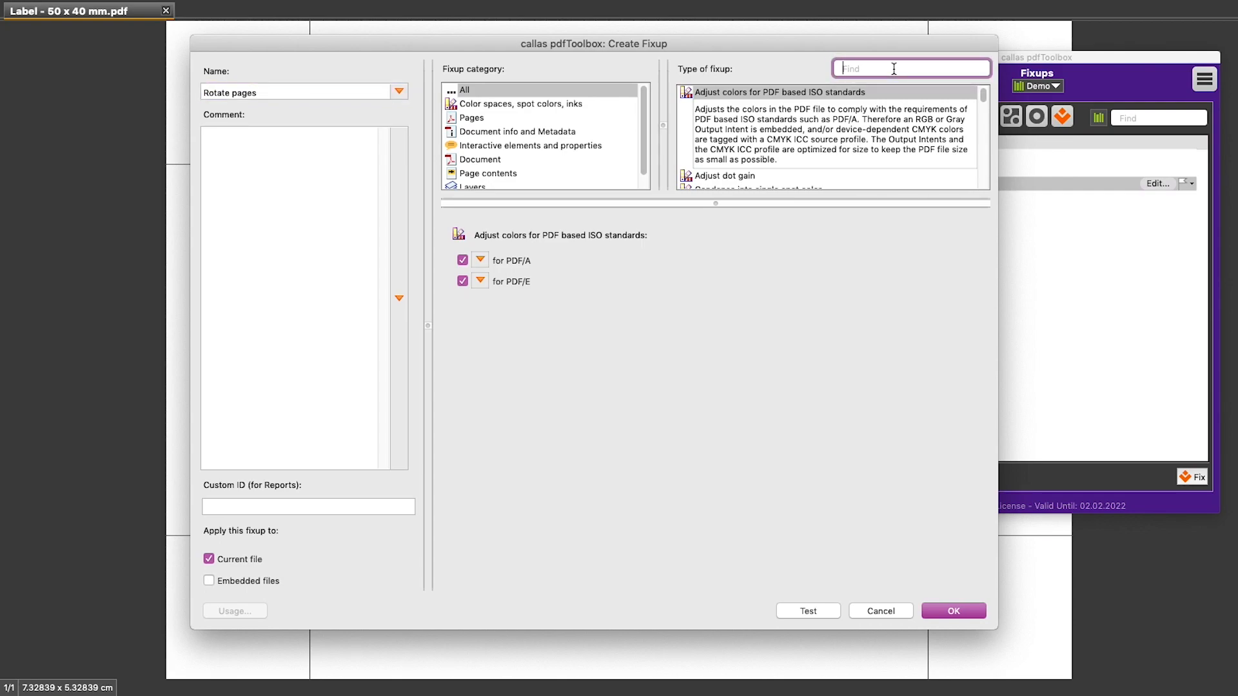
{"action": "type", "text": "rotate"}
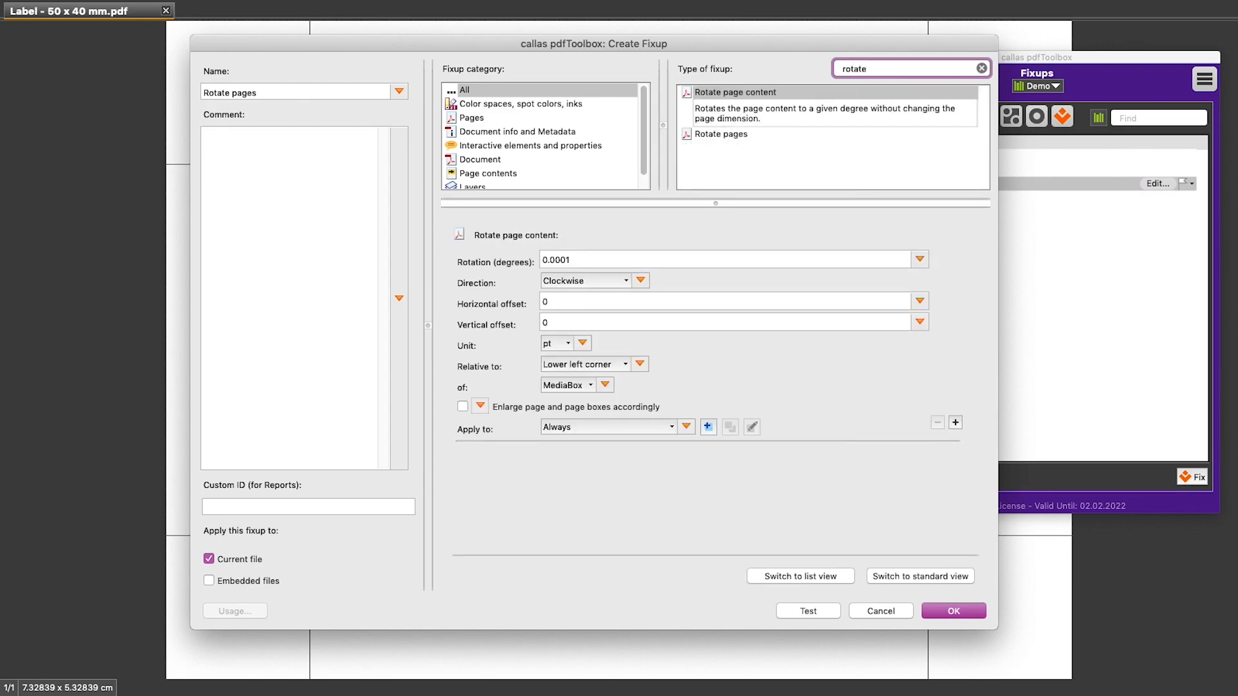
{"action": "left_click", "coordinate": [763, 96]}
{"action": "left_click", "coordinate": [757, 135]}
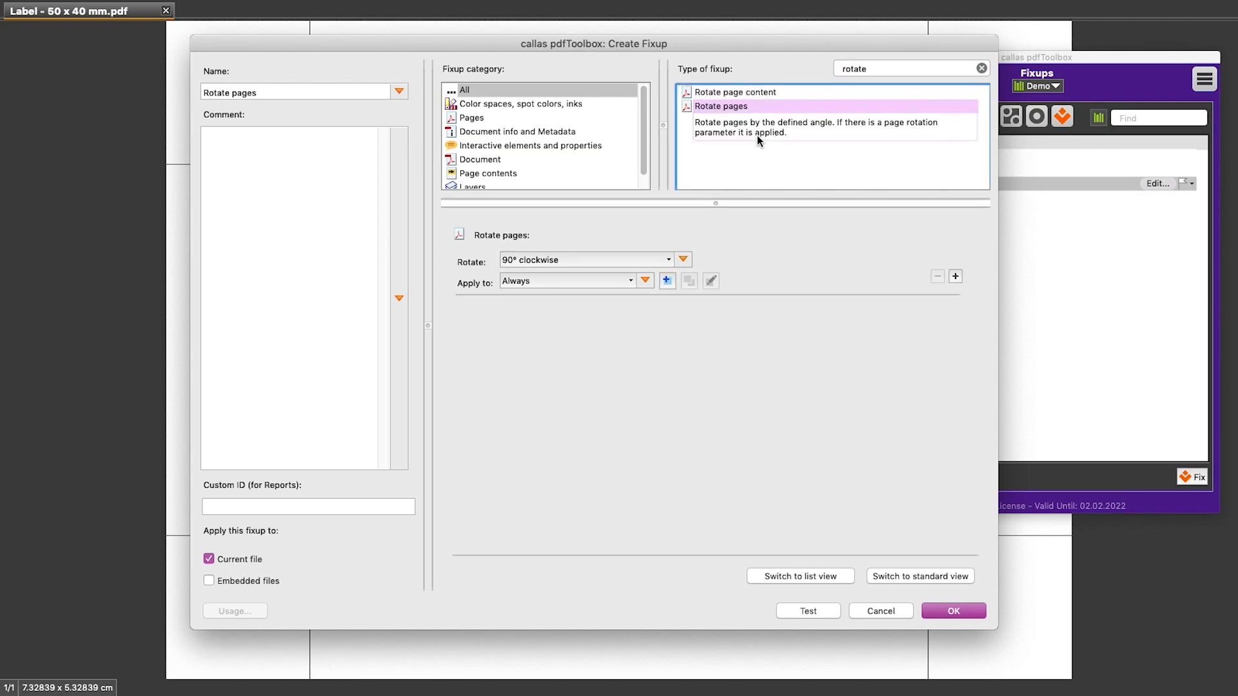
{"action": "left_click", "coordinate": [763, 97]}
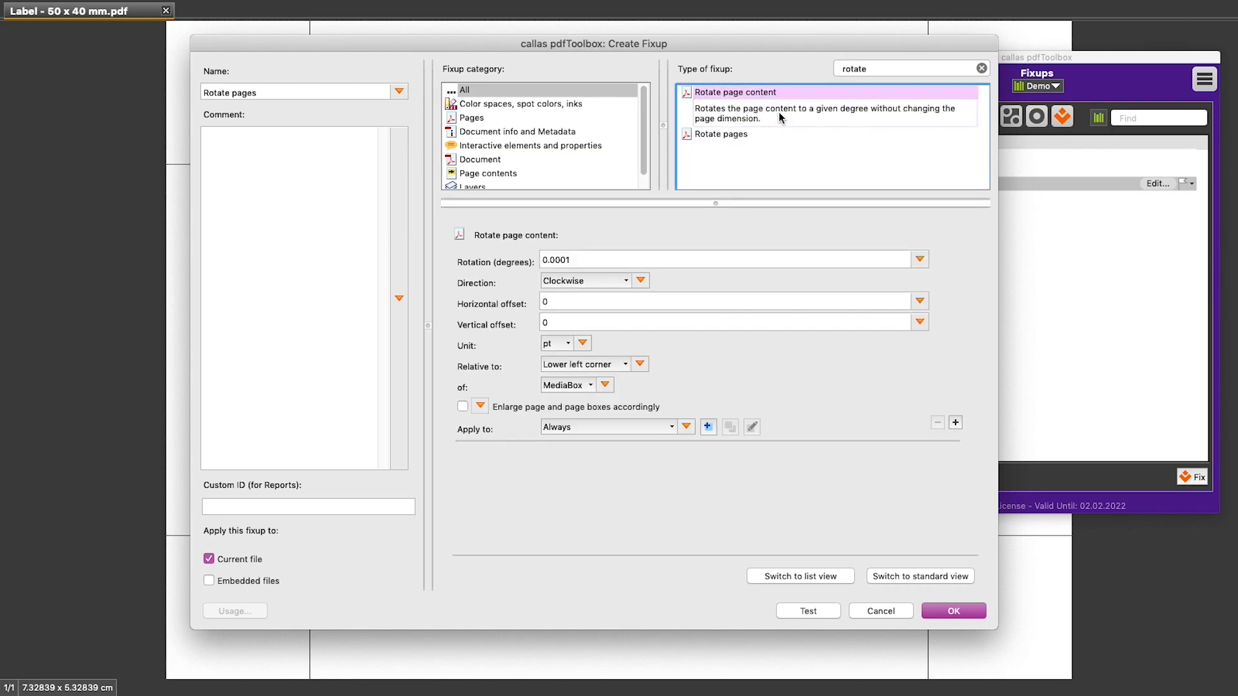
{"action": "left_click", "coordinate": [765, 136]}
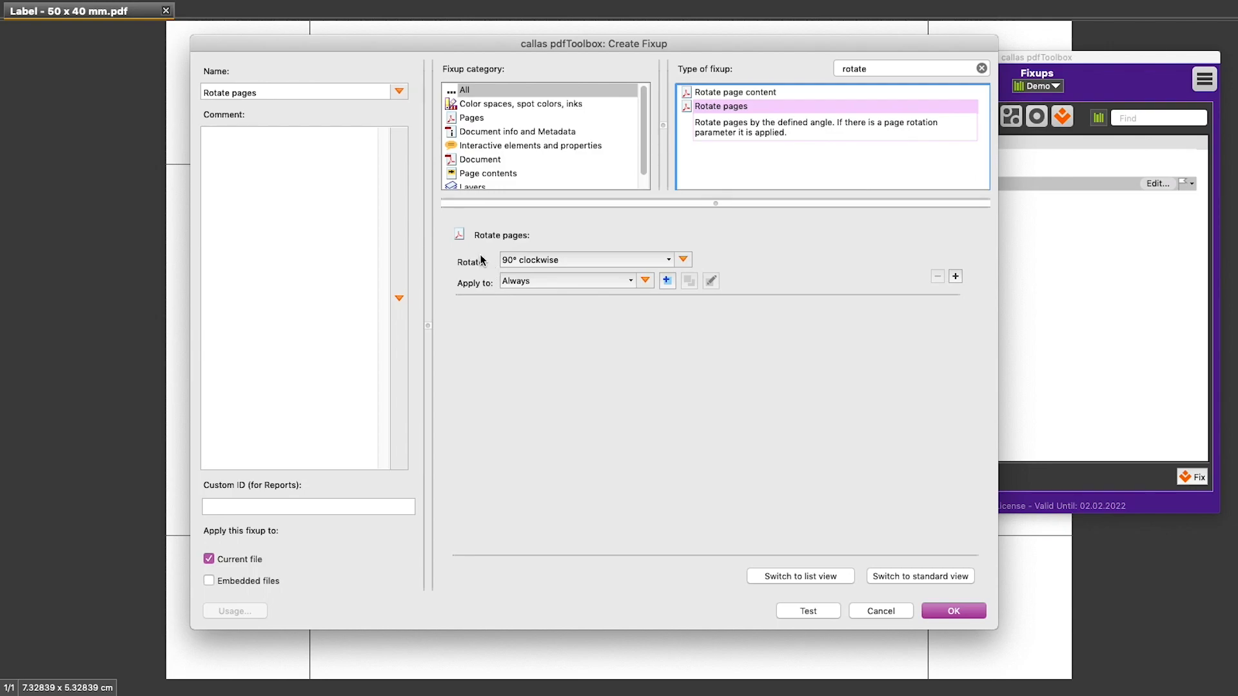
Step: Set the fixup to rotate pages 90° clockwise and to apply Always
{"action": "left_click", "coordinate": [564, 261]}
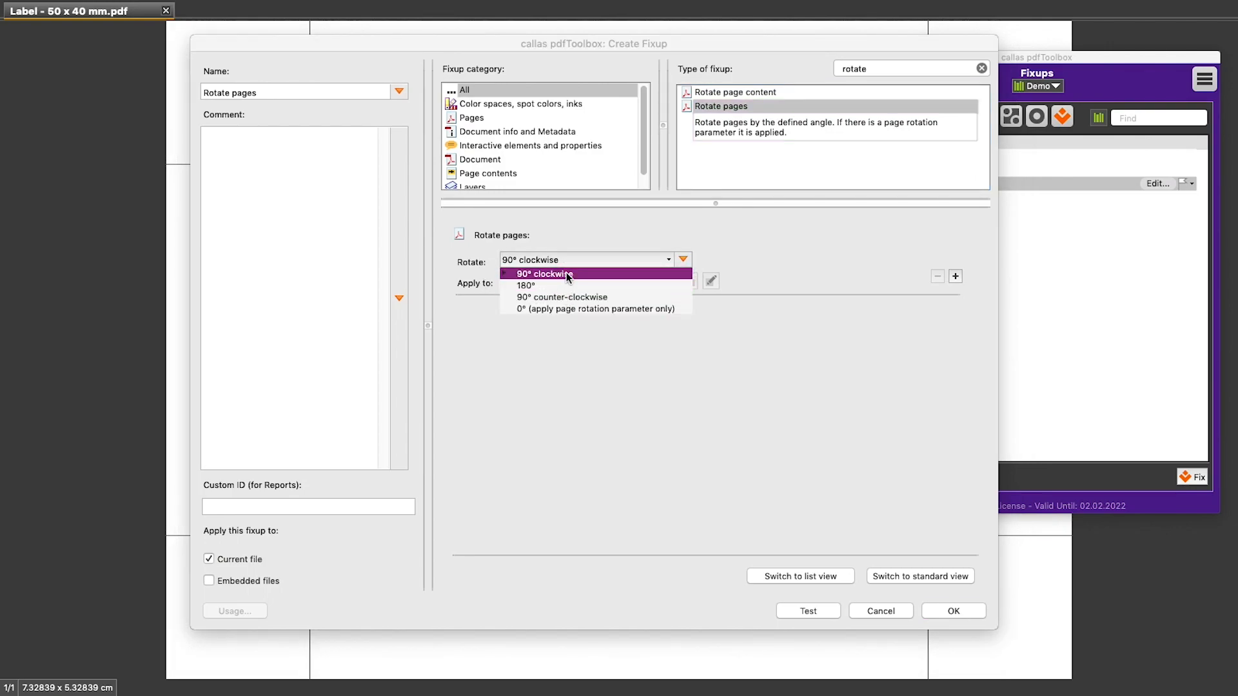
{"action": "left_click", "coordinate": [566, 276]}
{"action": "left_click", "coordinate": [528, 280]}
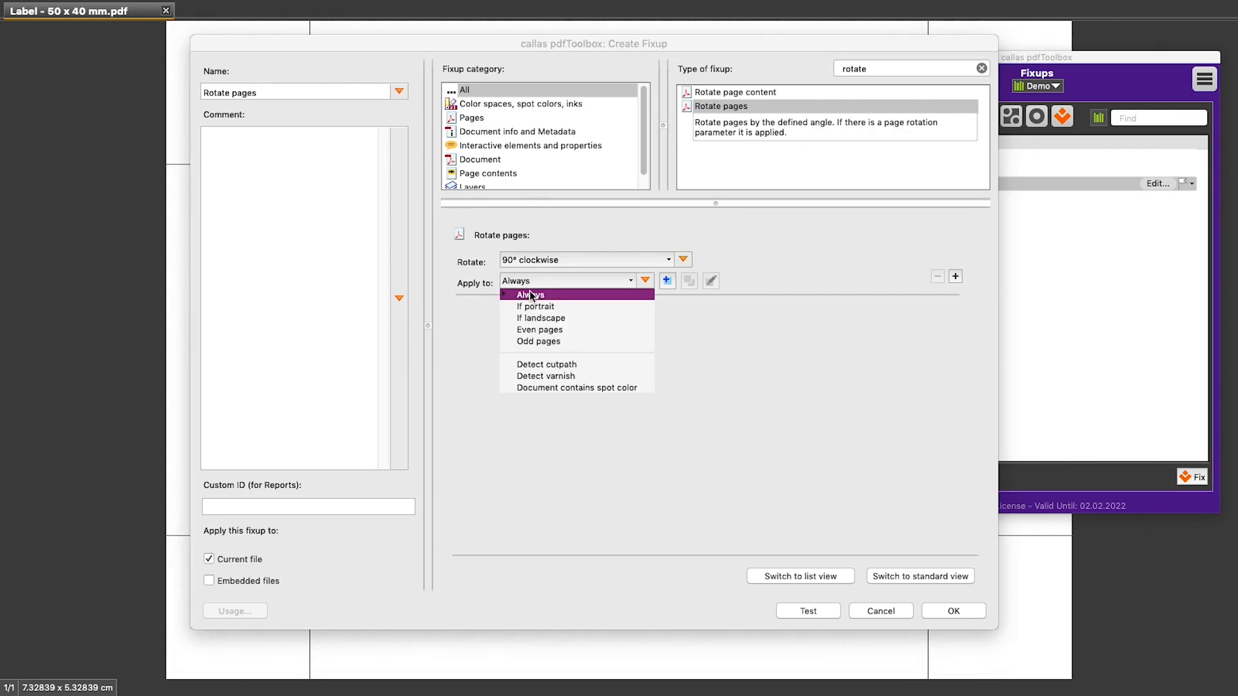
{"action": "left_click", "coordinate": [551, 295]}
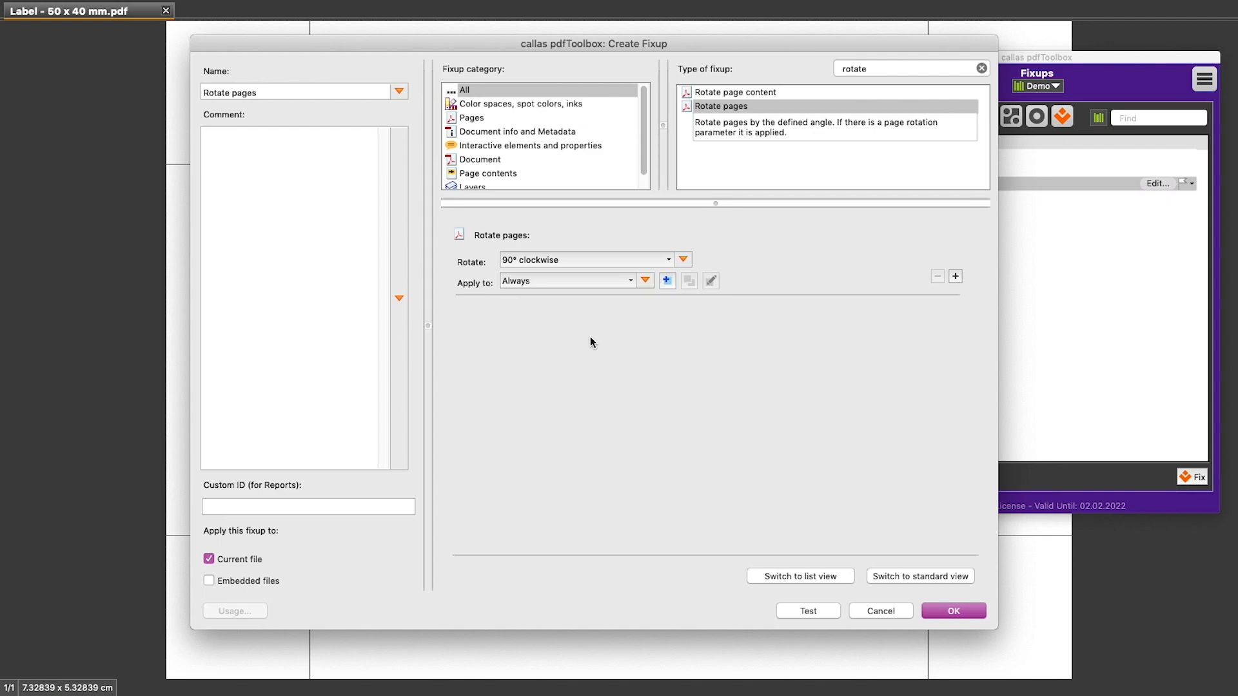
Step: Test the Rotate pages fixup on the label PDF, and save it to the Demo library
{"action": "left_click", "coordinate": [832, 617]}
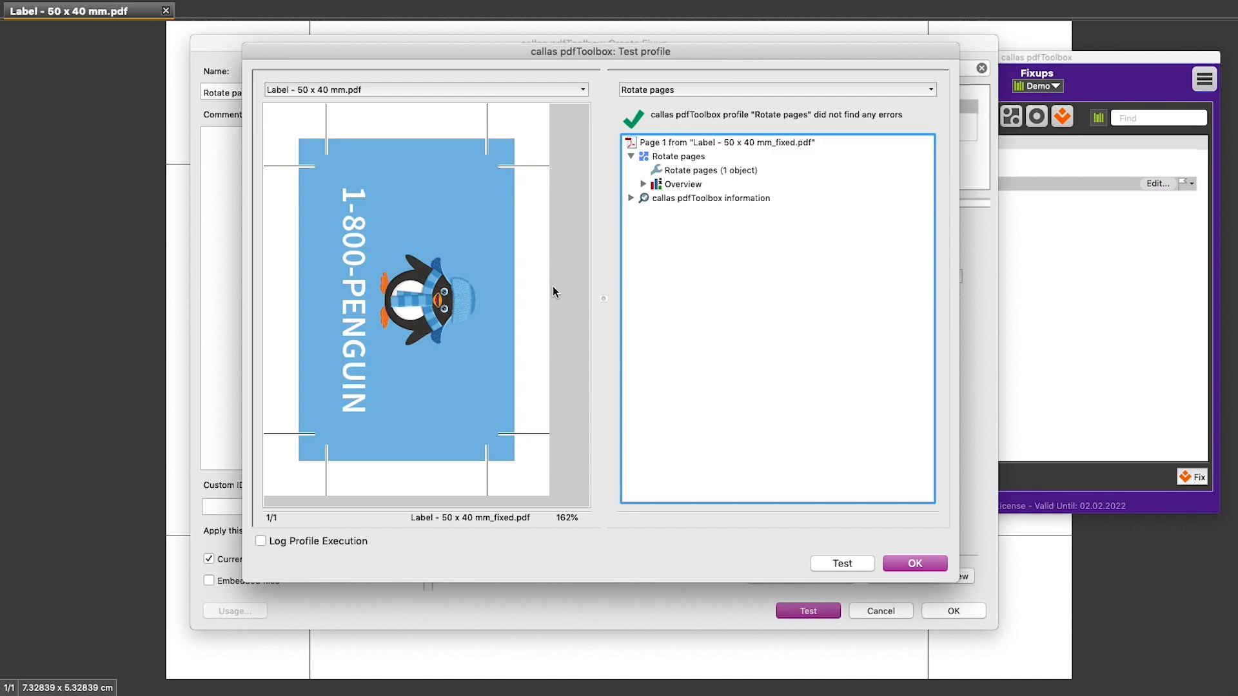
{"action": "left_click", "coordinate": [936, 566]}
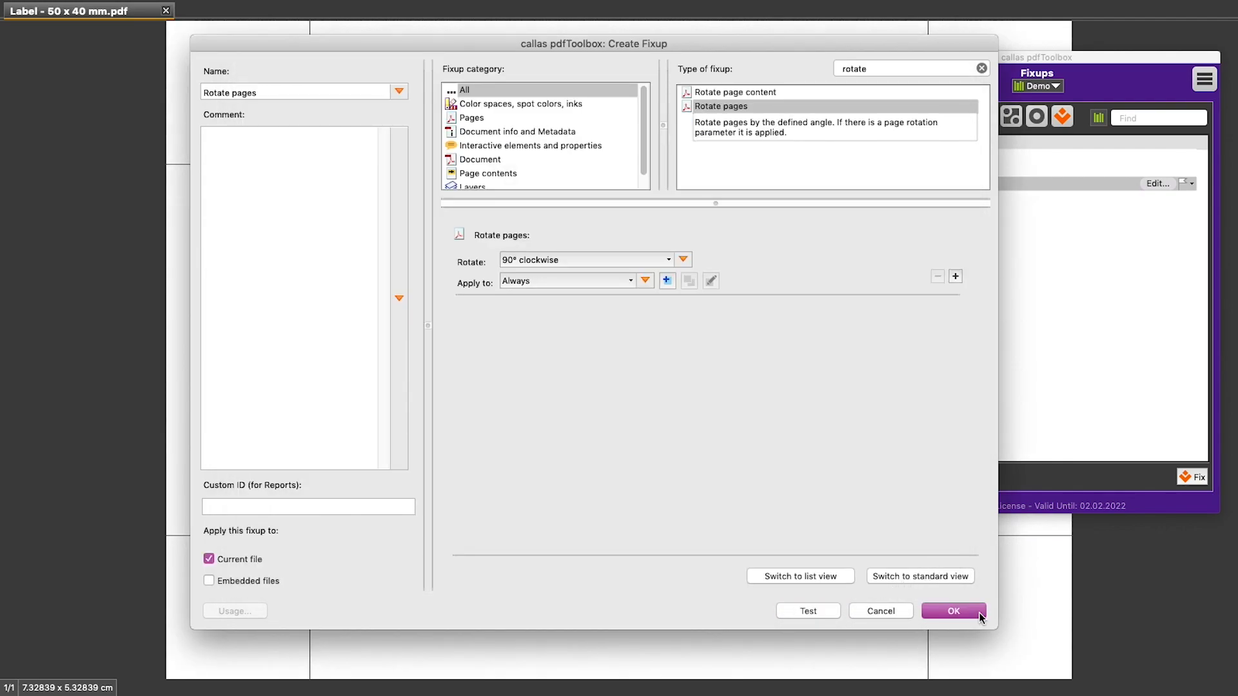
{"action": "left_click", "coordinate": [953, 611]}
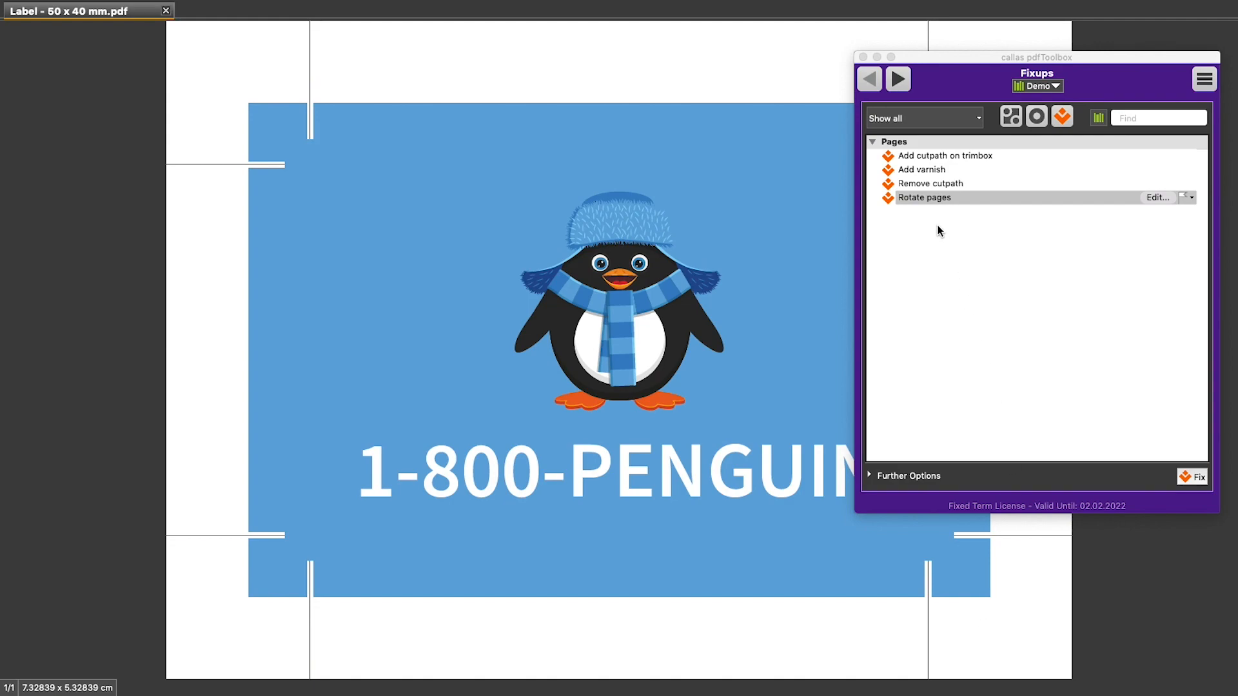
{"action": "left_click", "coordinate": [923, 198]}
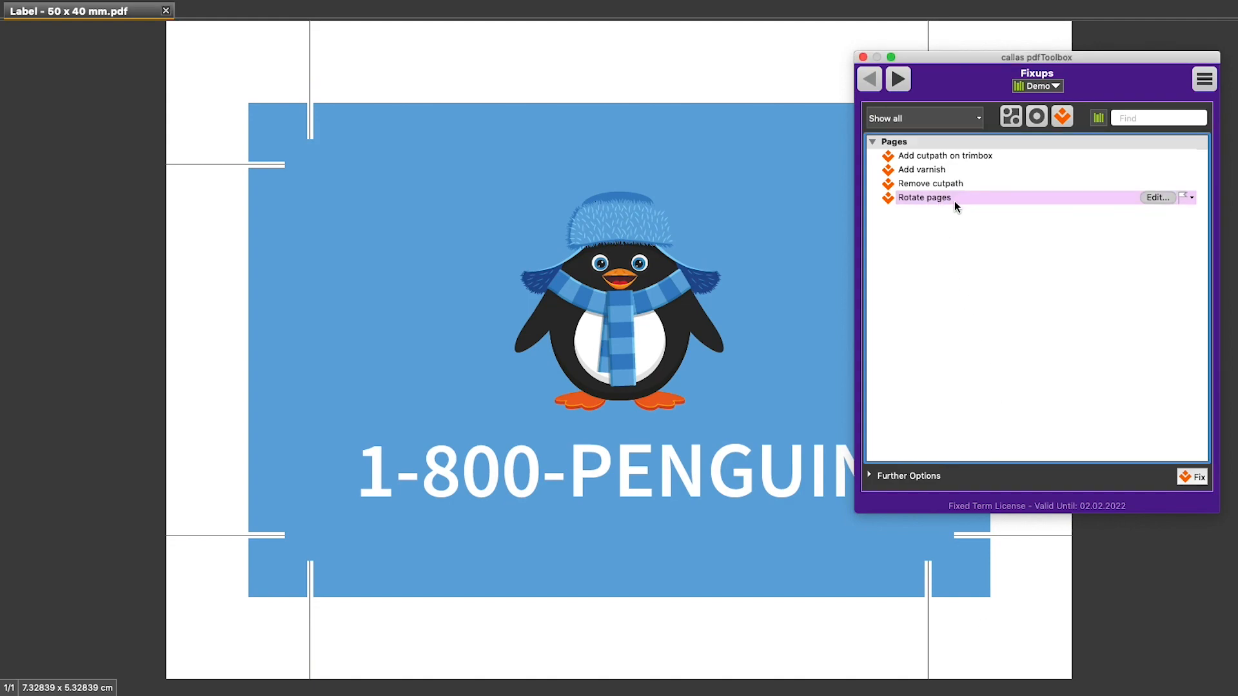